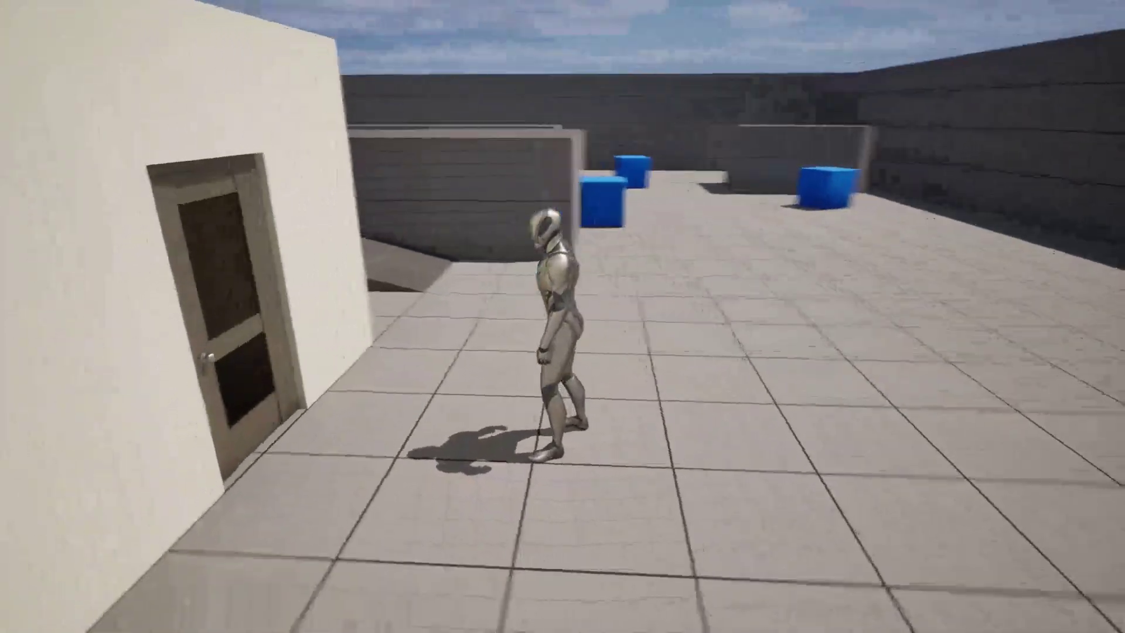
{"action": "key", "text": "w"}
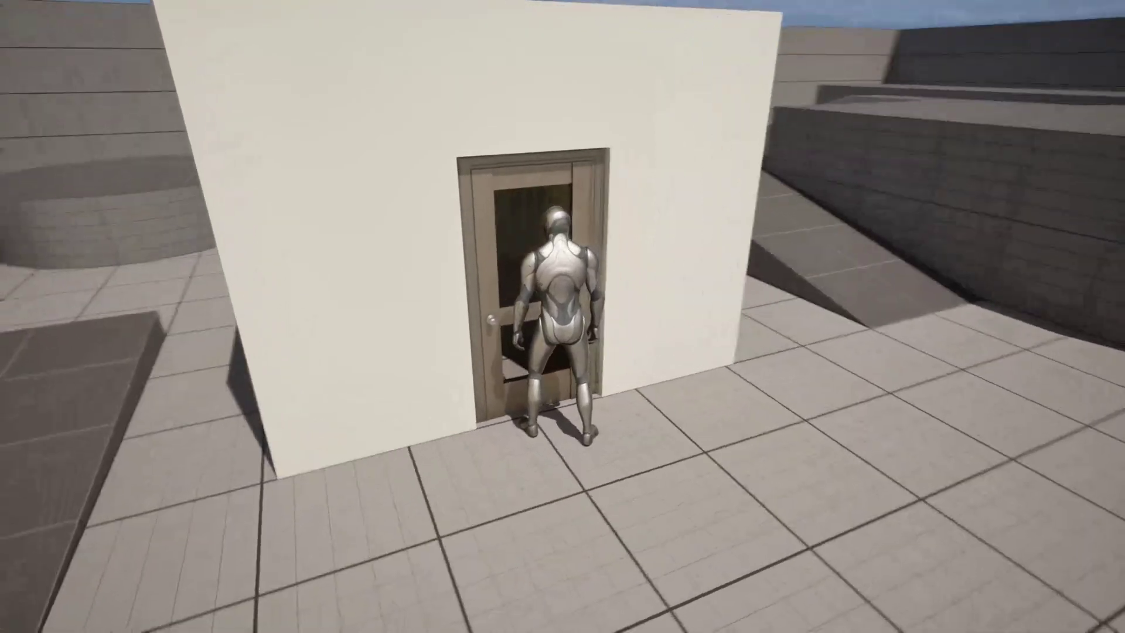
{"action": "key", "text": "w"}
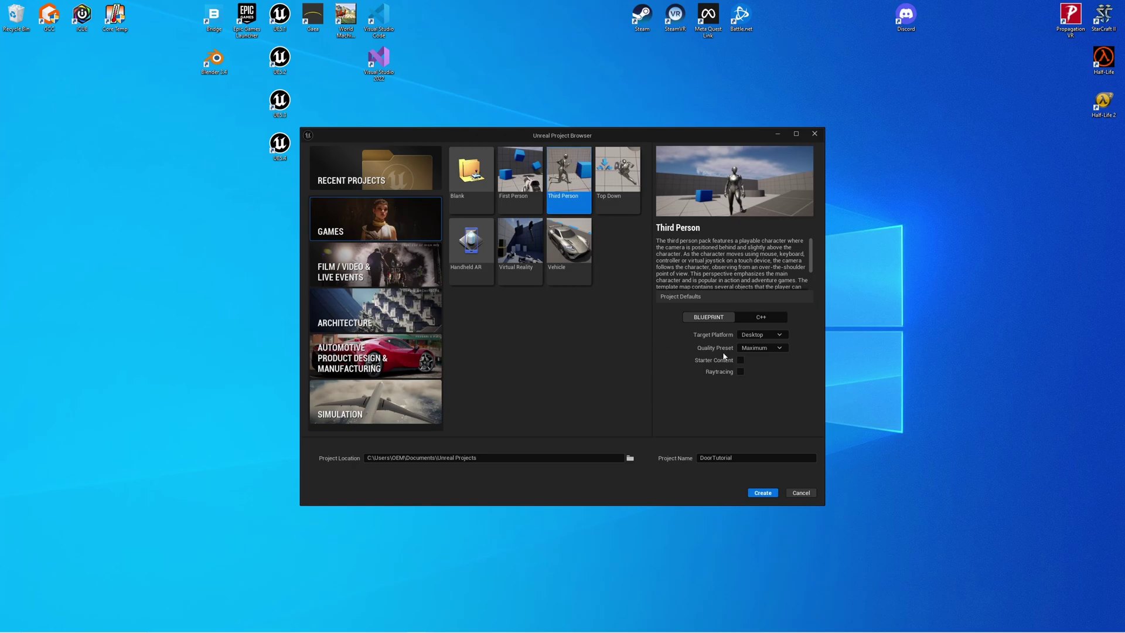
Include the Starter Content and create the DoorTutorial project from the Third Person template.
{"action": "left_click", "coordinate": [741, 361]}
{"action": "left_click", "coordinate": [763, 493]}
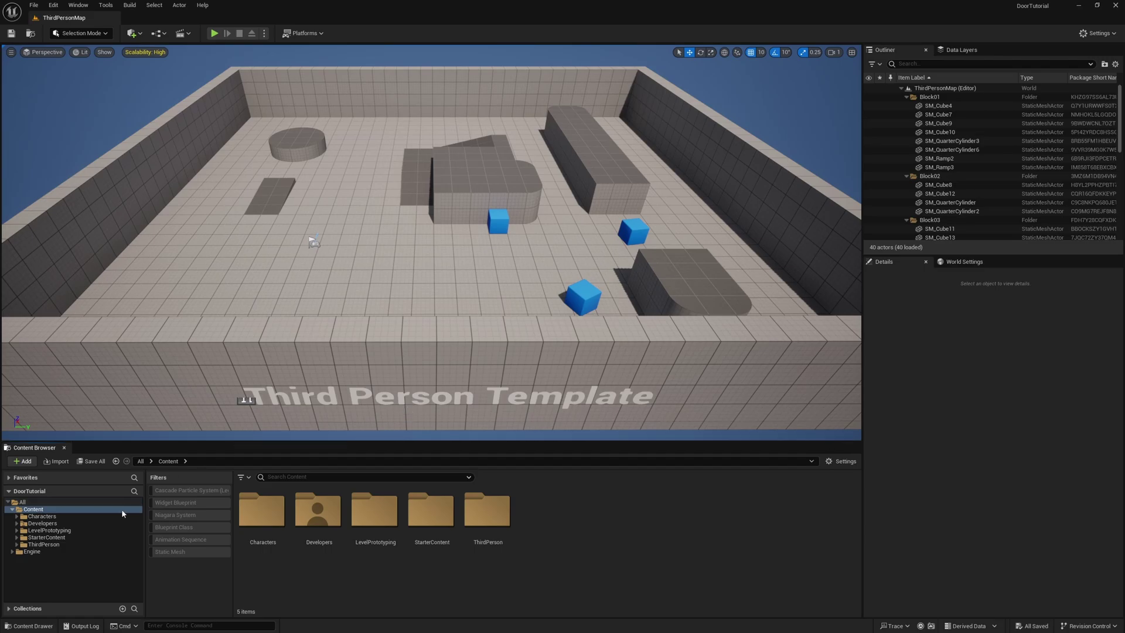
Open the SM_Door static mesh from the StarterContent Props folder.
{"action": "left_click", "coordinate": [65, 537]}
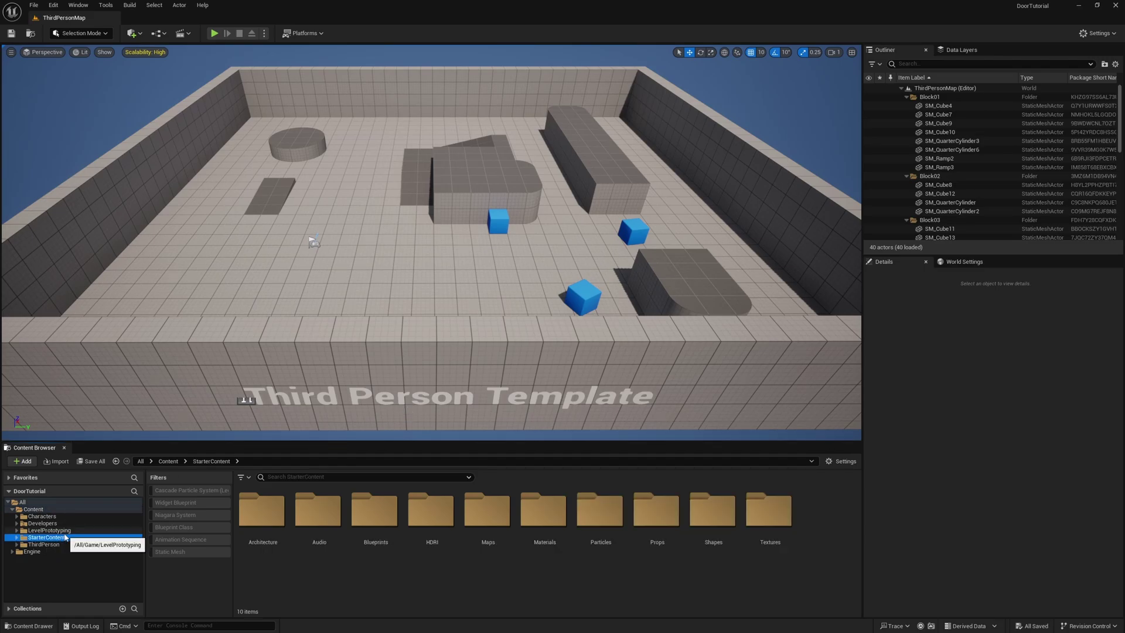
{"action": "double_click", "coordinate": [657, 511]}
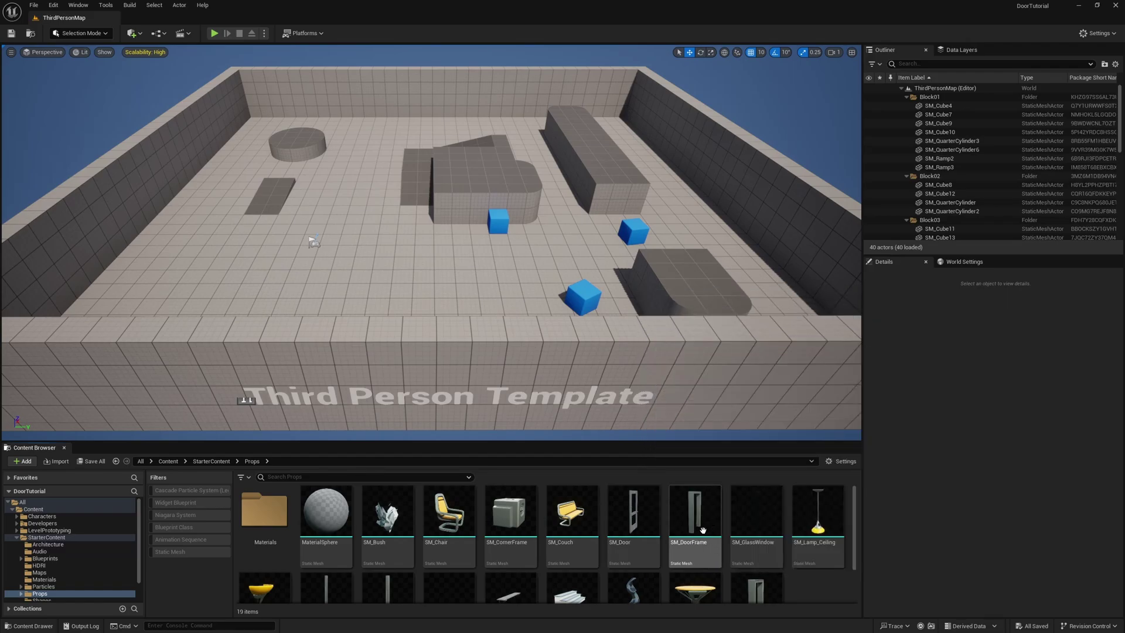
{"action": "mouse_move", "coordinate": [697, 543]}
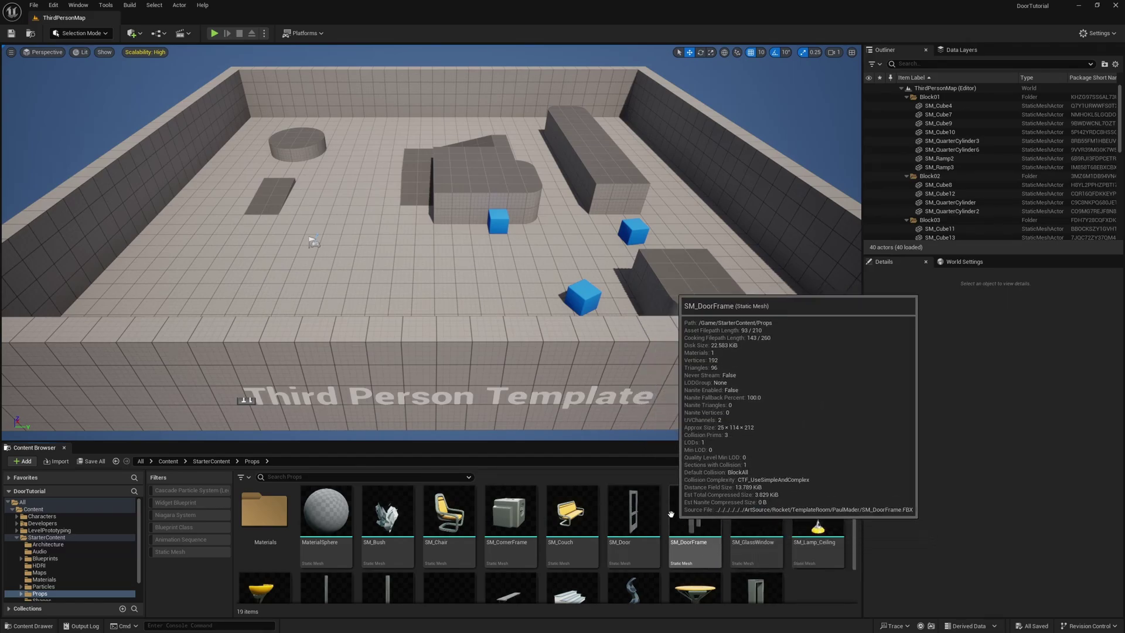
{"action": "left_click", "coordinate": [631, 527]}
{"action": "double_click", "coordinate": [631, 527]}
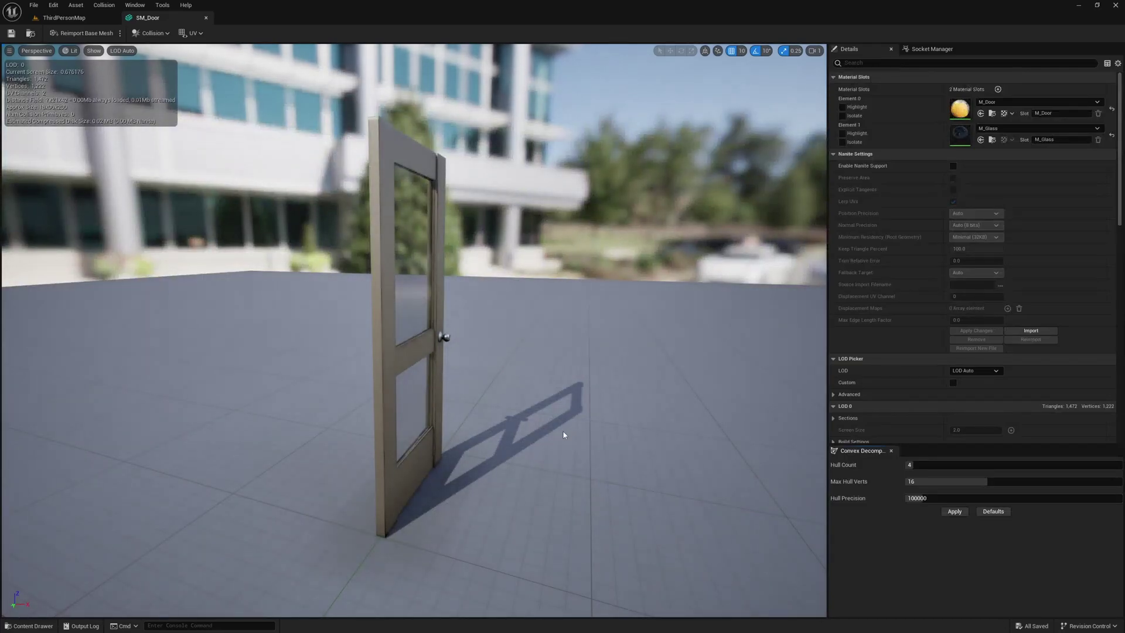
{"action": "left_click_drag", "start_coordinate": [568, 434], "coordinate": [468, 335]}
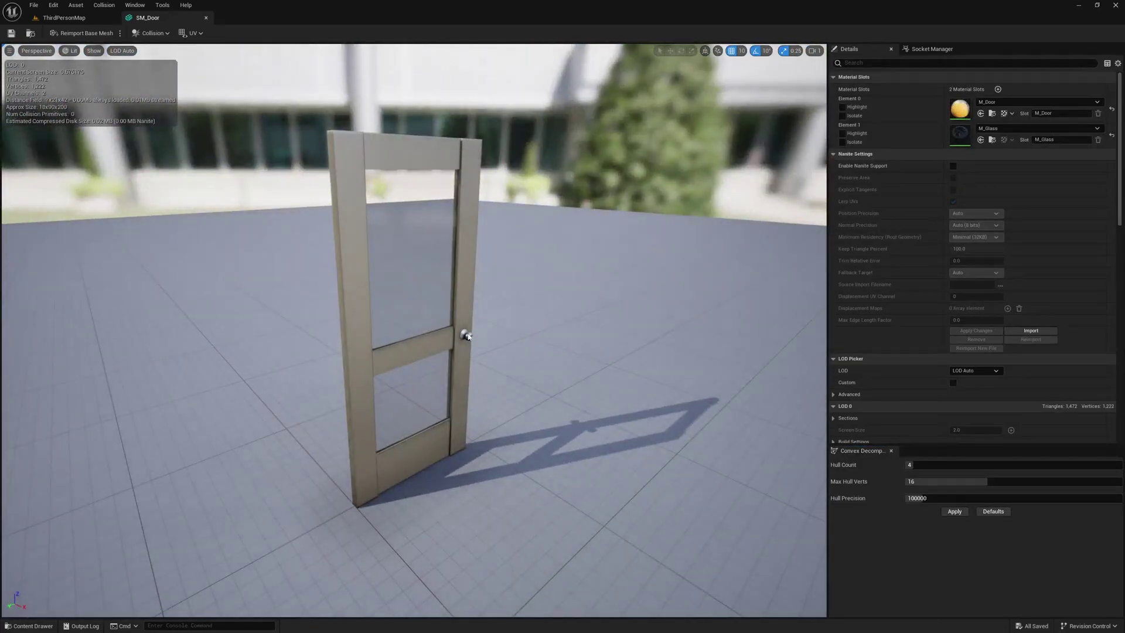
Add a box simplified collision to the SM_Door mesh, then save and close it.
{"action": "left_click", "coordinate": [157, 34]}
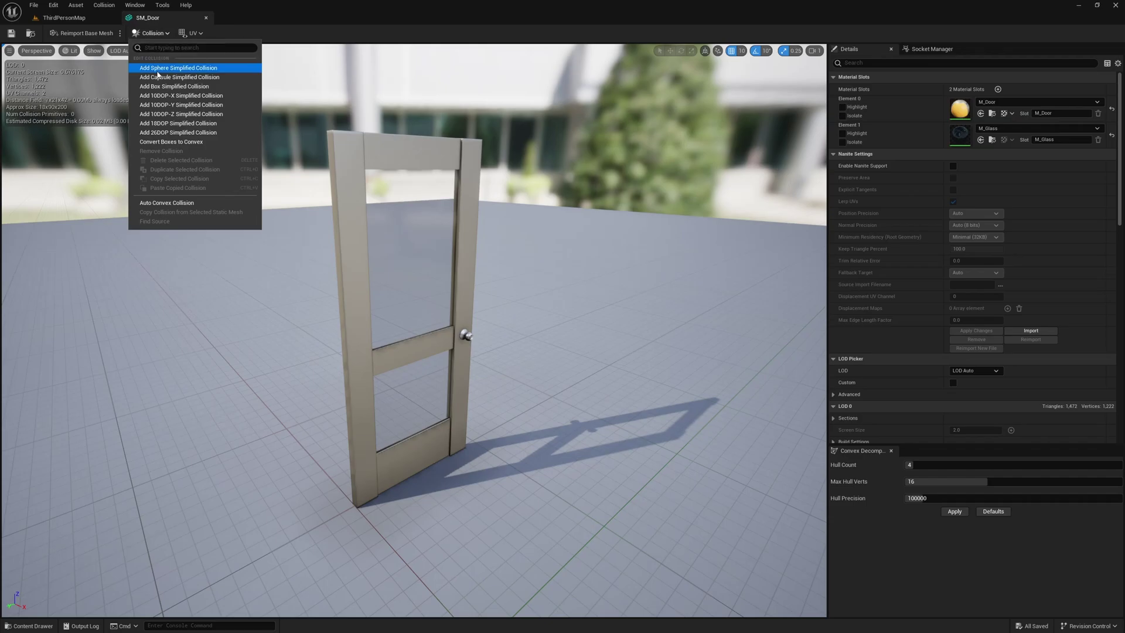
{"action": "left_click", "coordinate": [165, 87]}
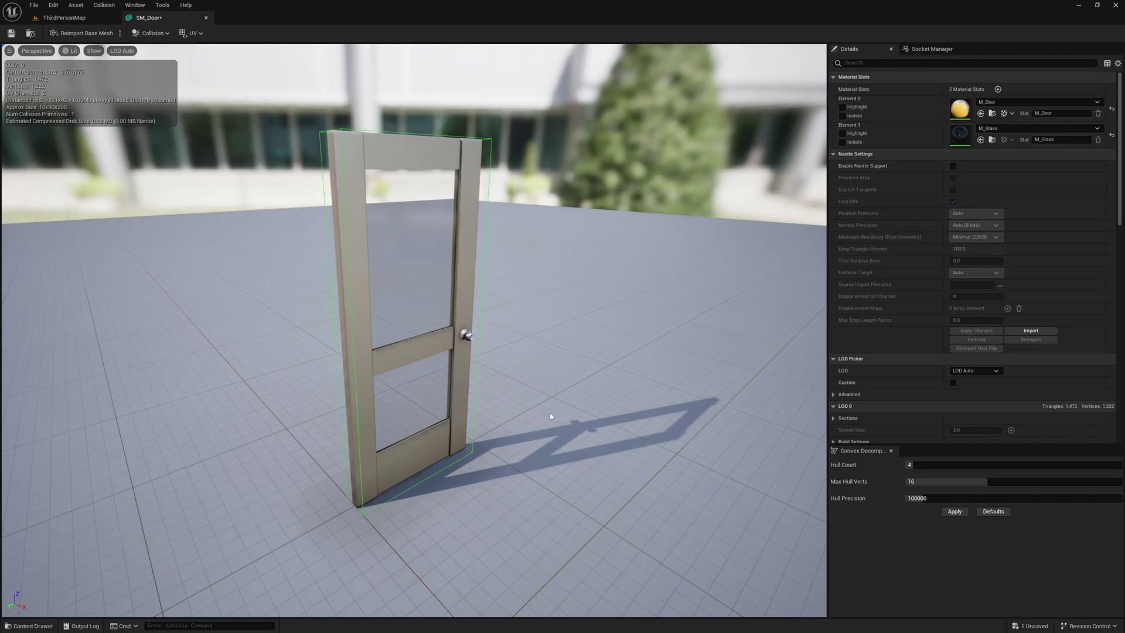
{"action": "left_click_drag", "start_coordinate": [551, 416], "coordinate": [359, 394]}
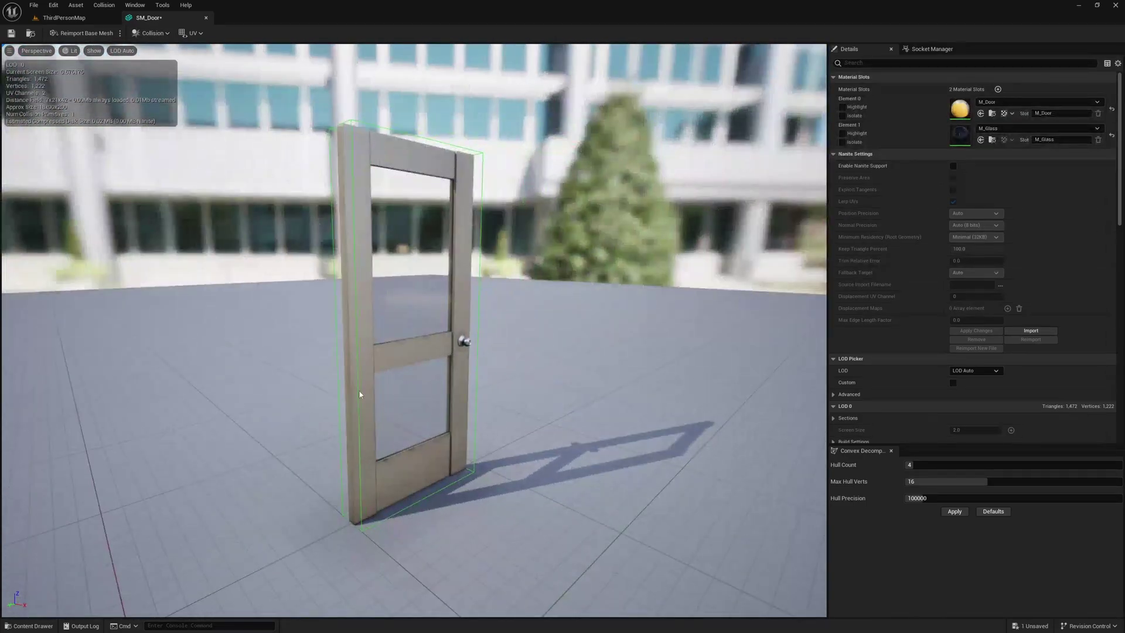
{"action": "left_click", "coordinate": [10, 33]}
{"action": "left_click", "coordinate": [206, 18]}
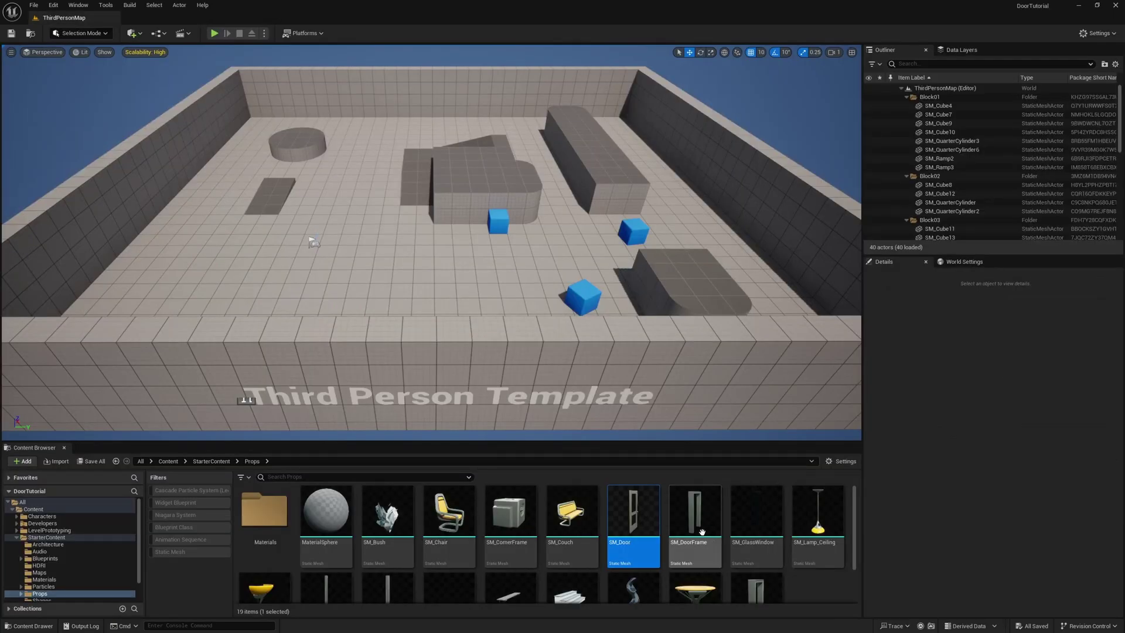
Create a new folder named Blueprints in the project's main Content folder.
{"action": "left_click", "coordinate": [42, 512]}
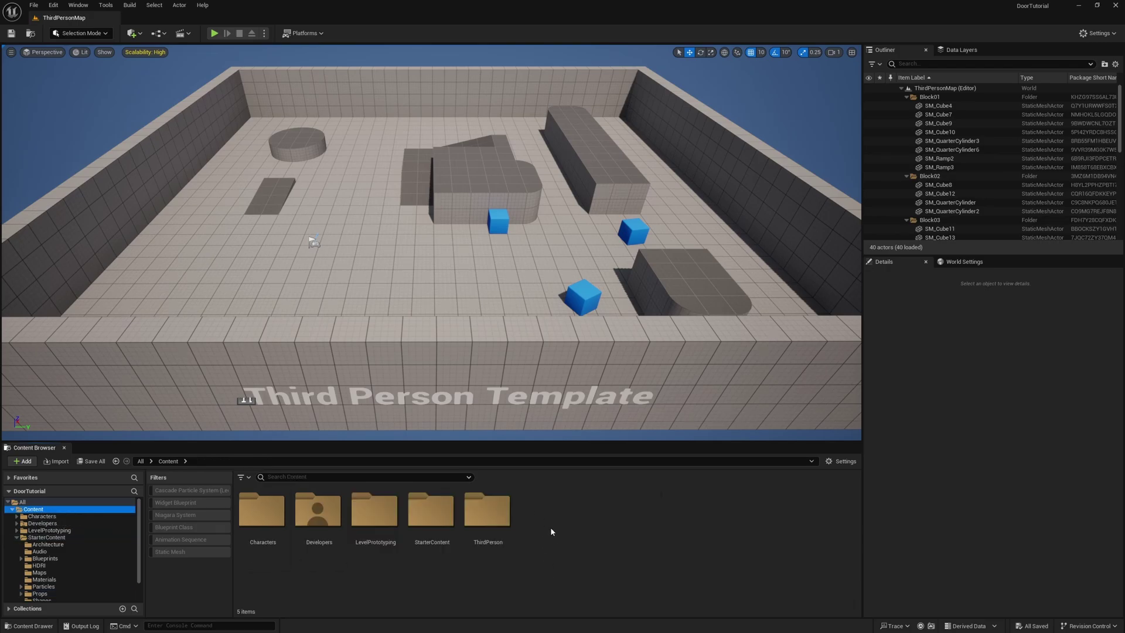
{"action": "right_click", "coordinate": [551, 527]}
{"action": "left_click", "coordinate": [644, 241]}
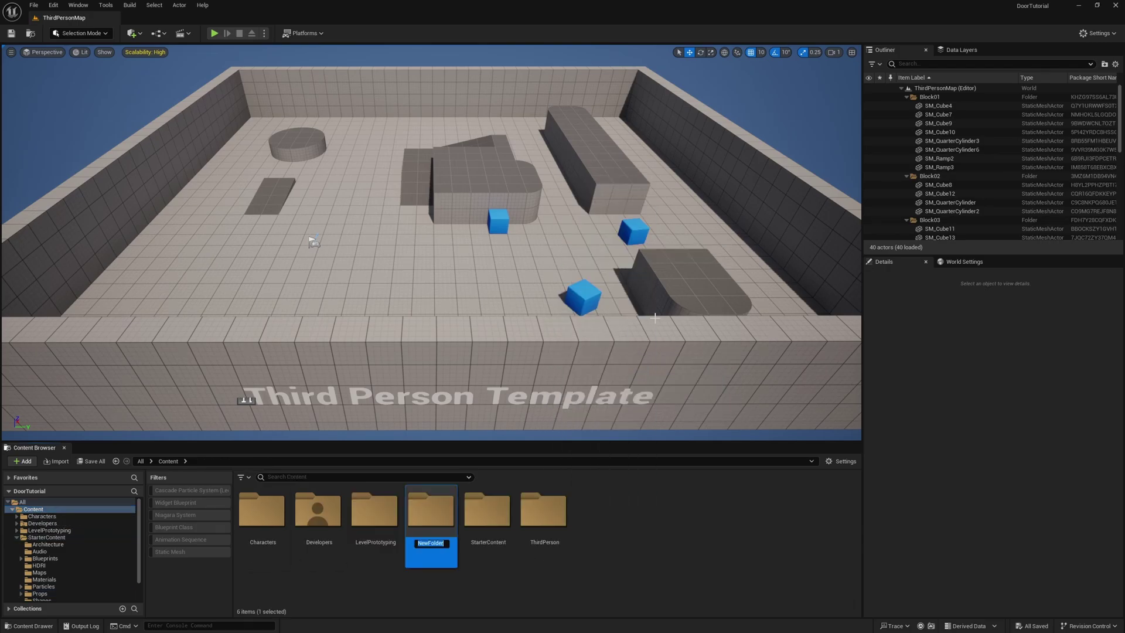
{"action": "type", "text": "Blueprints"}
{"action": "key", "text": "Return"}
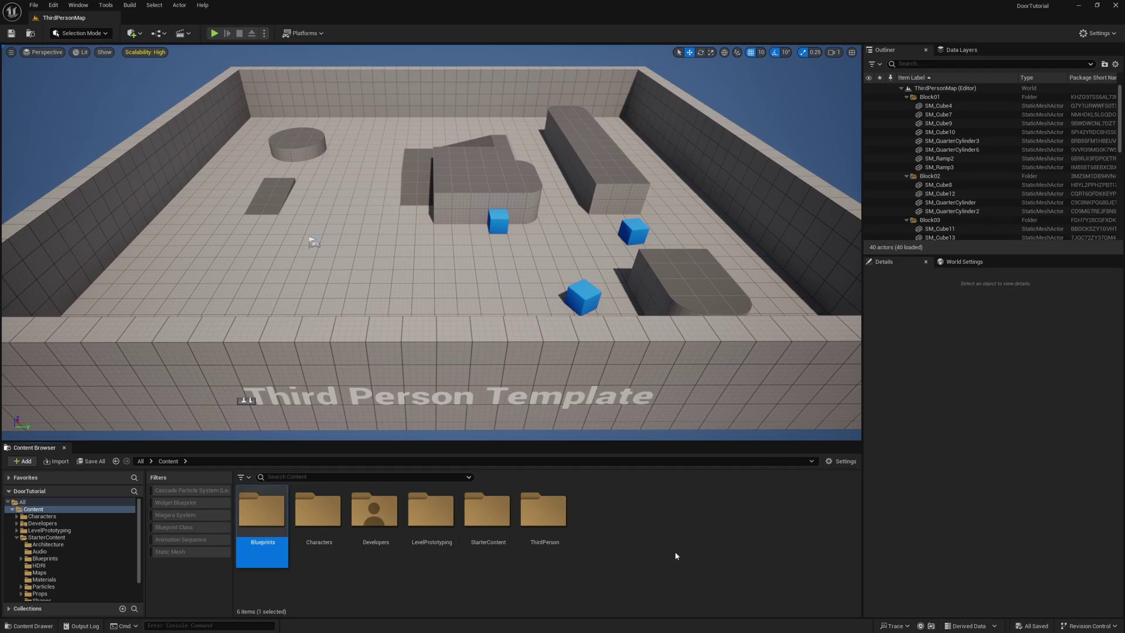
Create an Actor Blueprint class named BP_Interactable inside the Blueprints folder.
{"action": "double_click", "coordinate": [267, 523]}
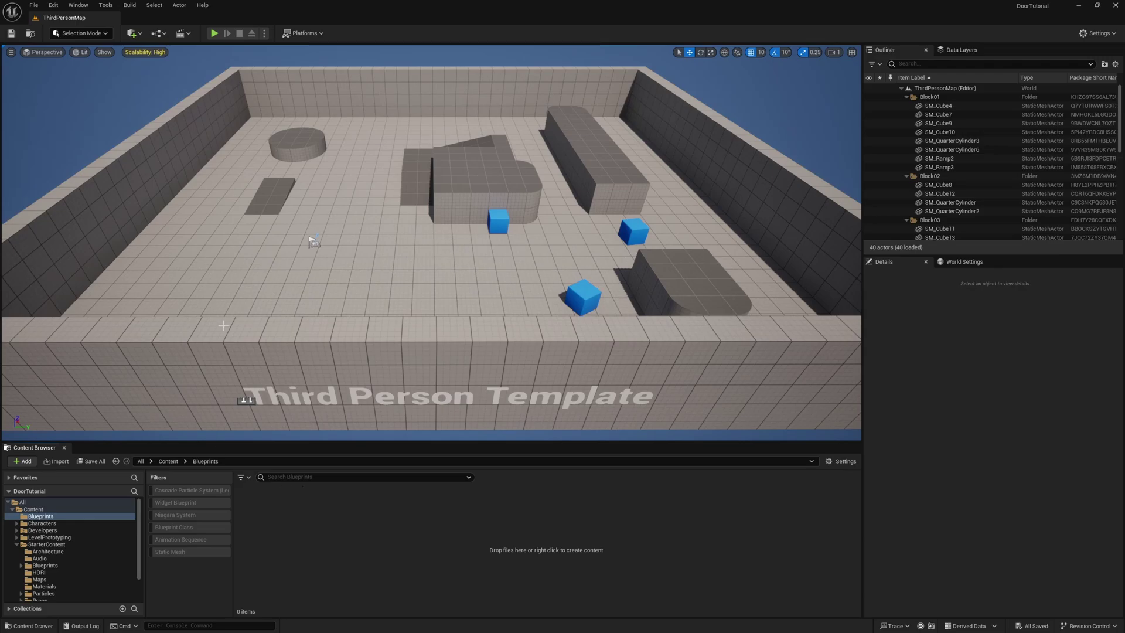
{"action": "right_click", "coordinate": [276, 534]}
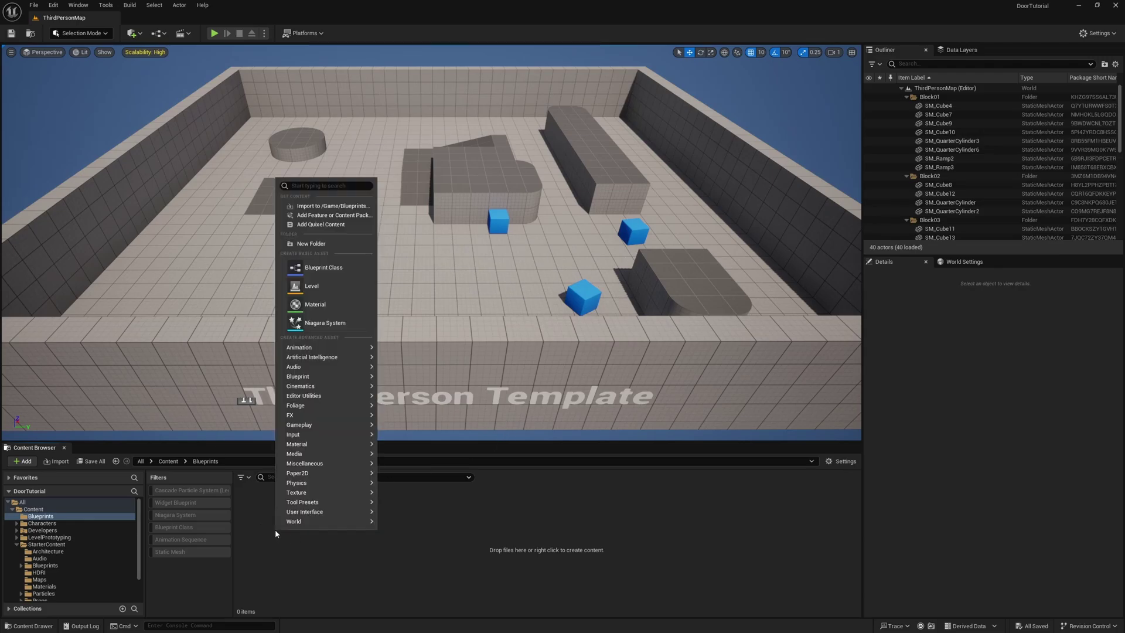
{"action": "left_click", "coordinate": [325, 269]}
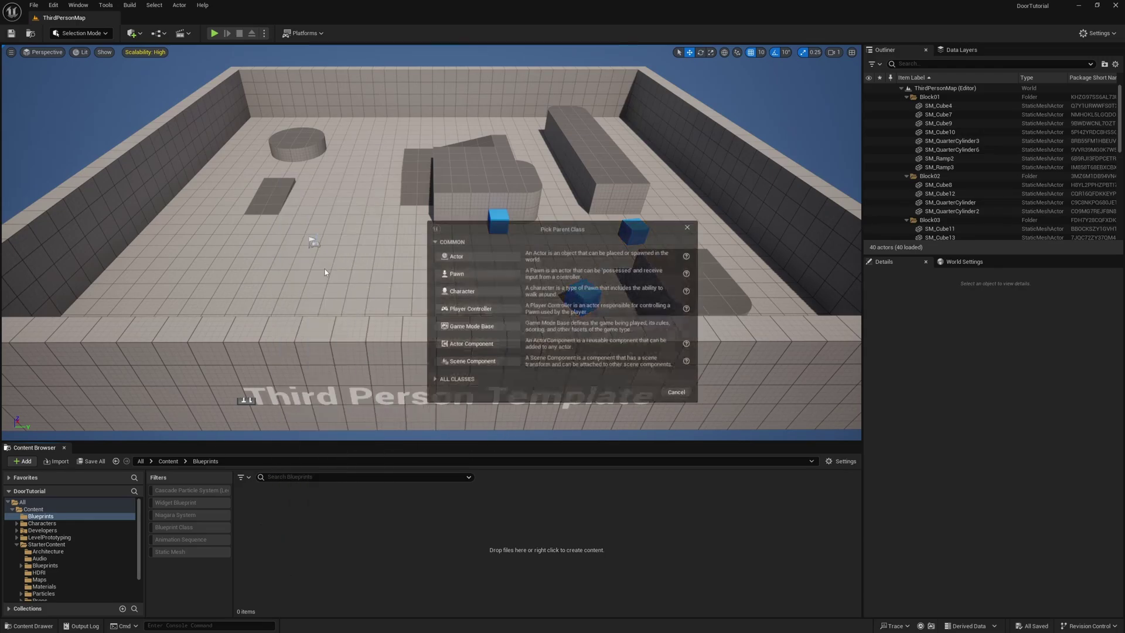
{"action": "left_click", "coordinate": [465, 258]}
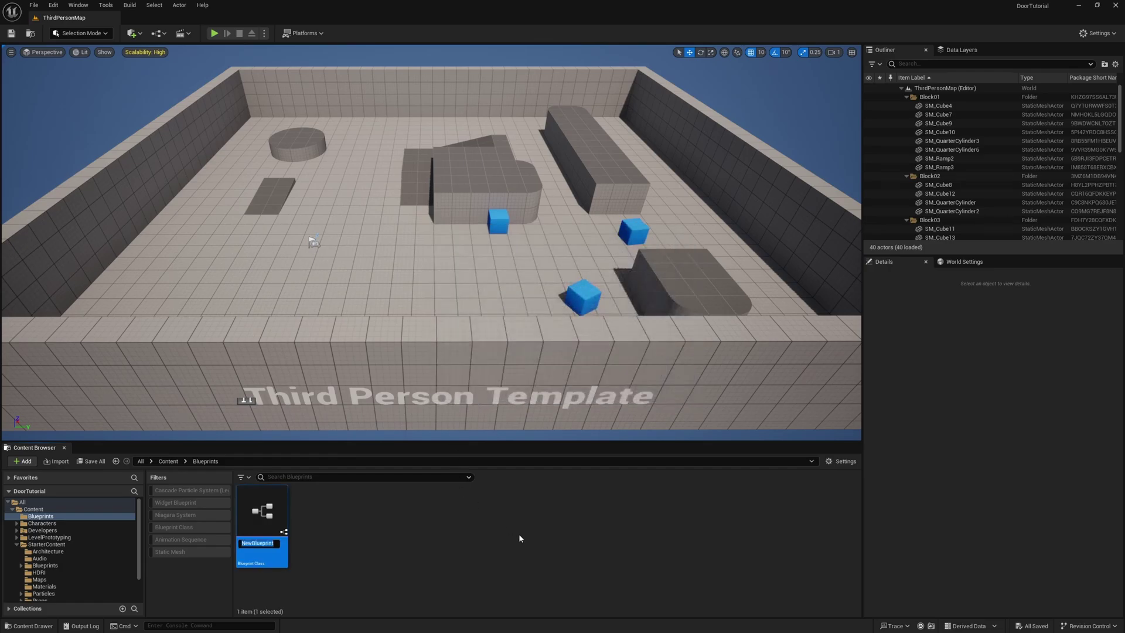
{"action": "type", "text": "BP_Interactable"}
{"action": "key", "text": "Return"}
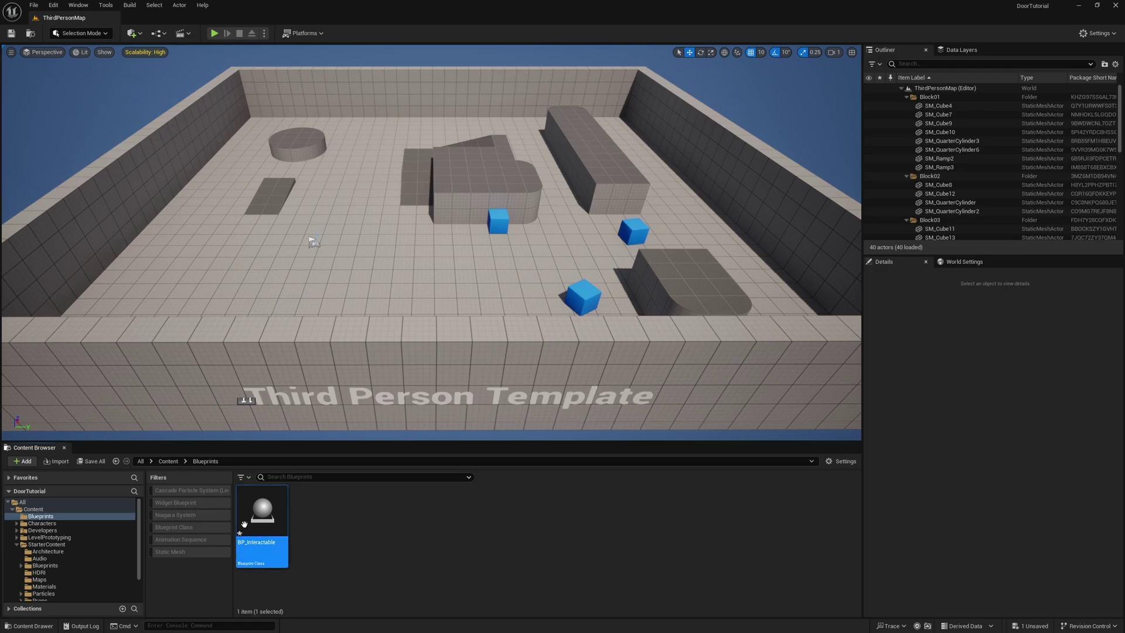
Create a Blueprint Interface named BPI_Interact in the Blueprints folder.
{"action": "right_click", "coordinate": [332, 517]}
{"action": "mouse_move", "coordinate": [375, 427]}
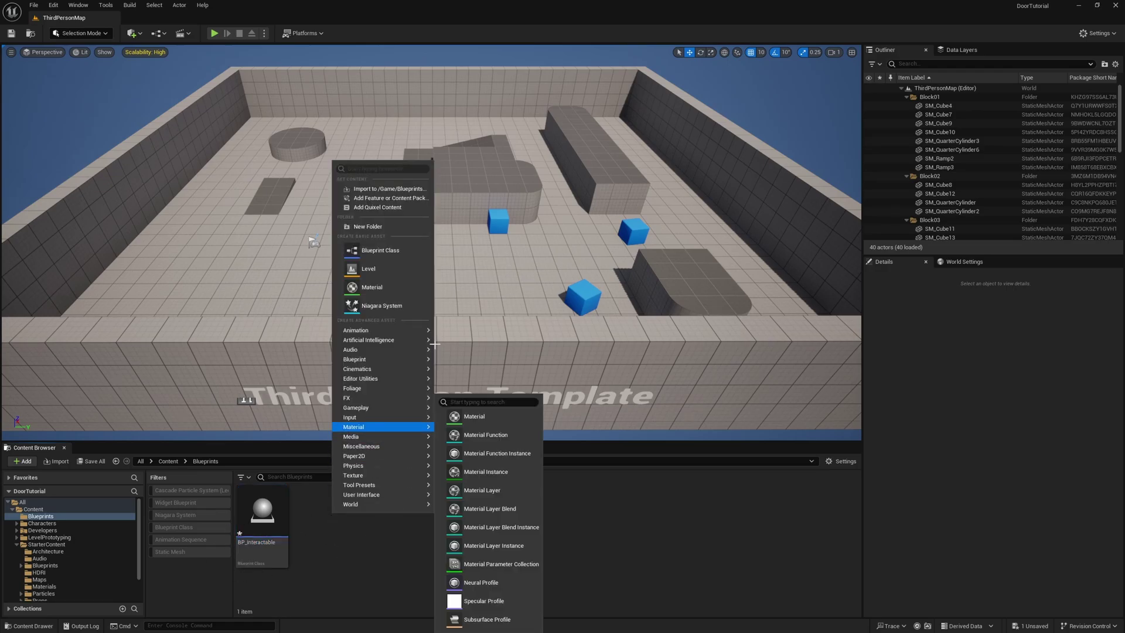
{"action": "mouse_move", "coordinate": [393, 359]}
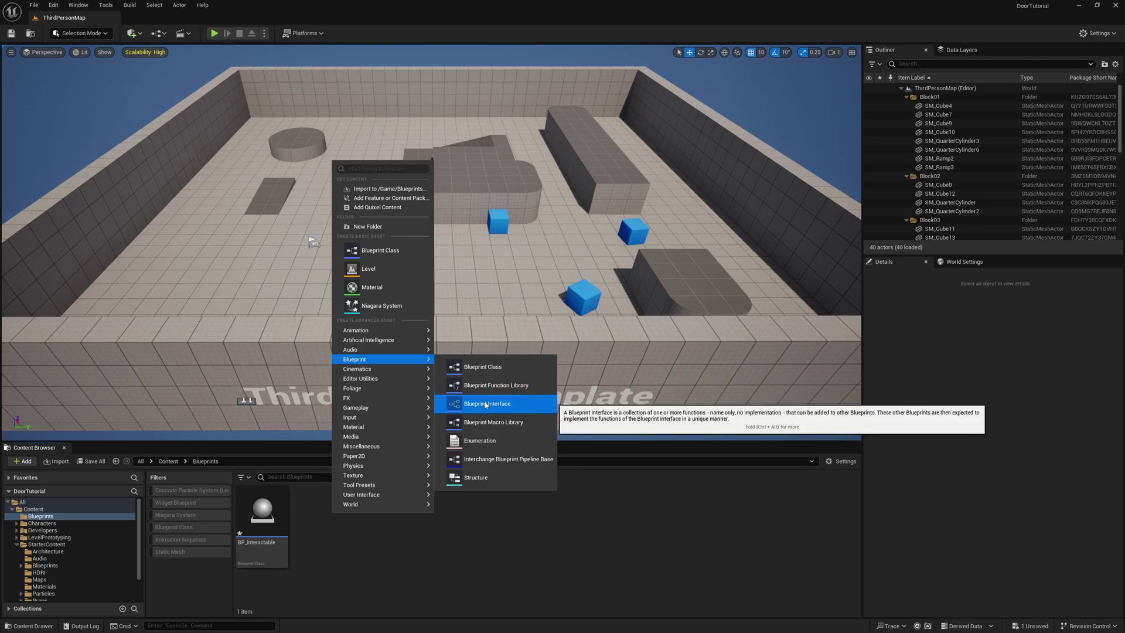
{"action": "left_click", "coordinate": [485, 405]}
{"action": "type", "text": "BPI"}
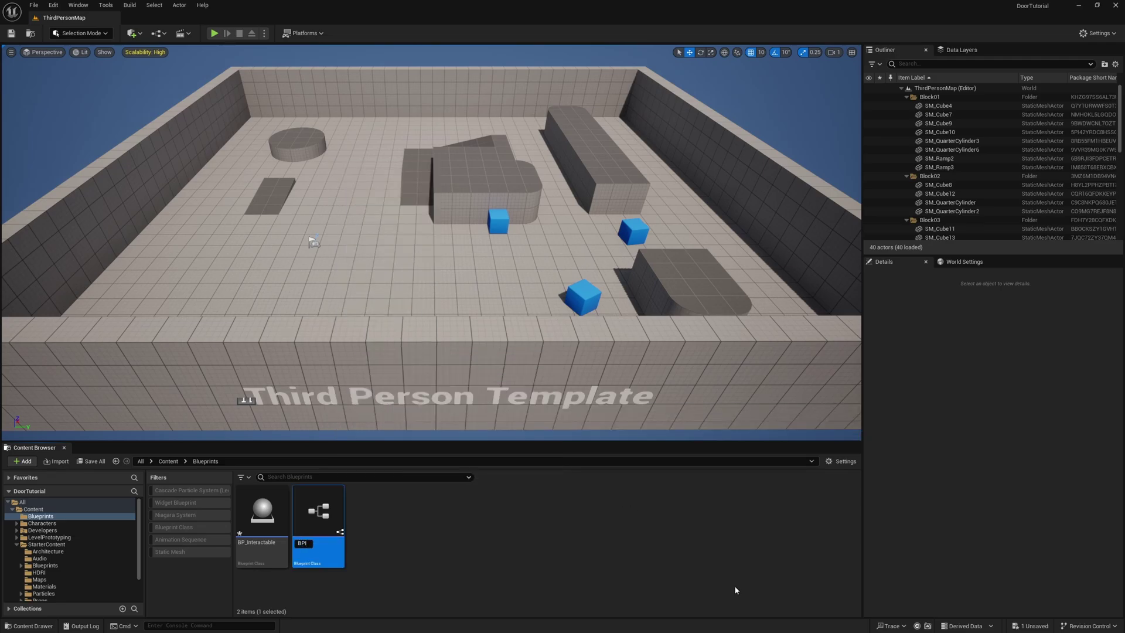
{"action": "type", "text": "_Interact"}
{"action": "key", "text": "Return"}
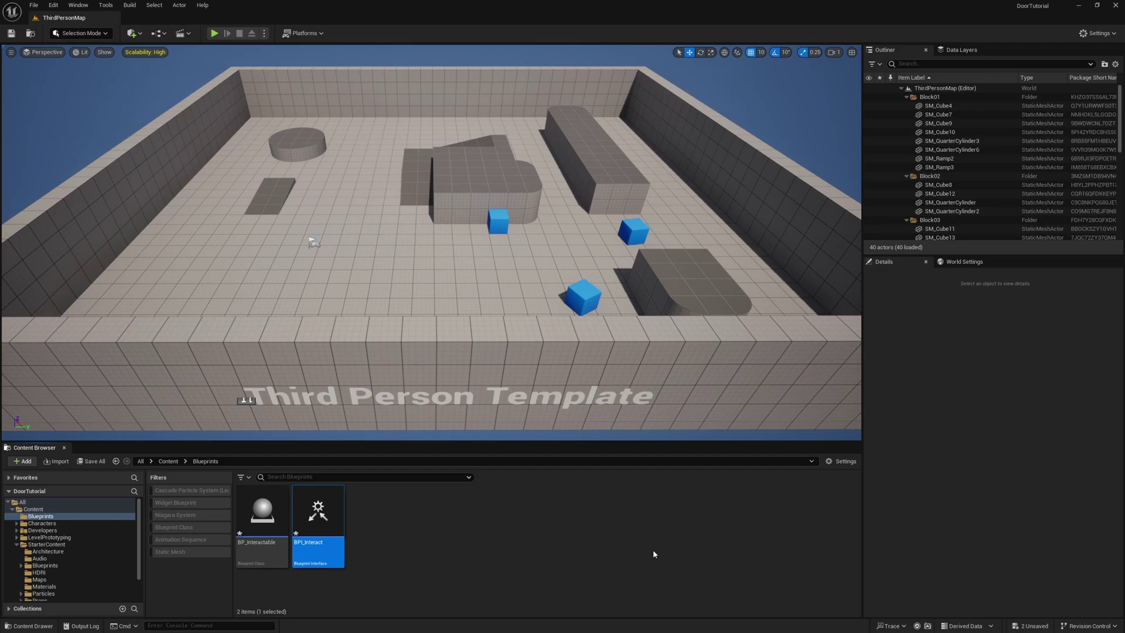
Name the function in BPI_Interact Interact, then compile, save and close the interface.
{"action": "double_click", "coordinate": [342, 537]}
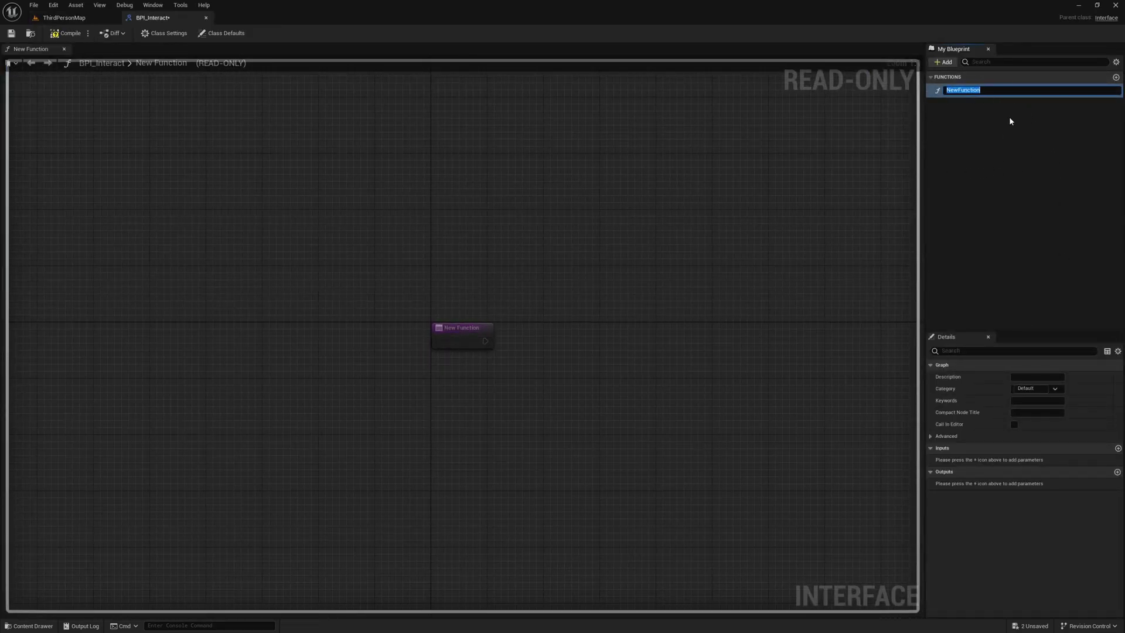
{"action": "type", "text": "Interact"}
{"action": "key", "text": "Return"}
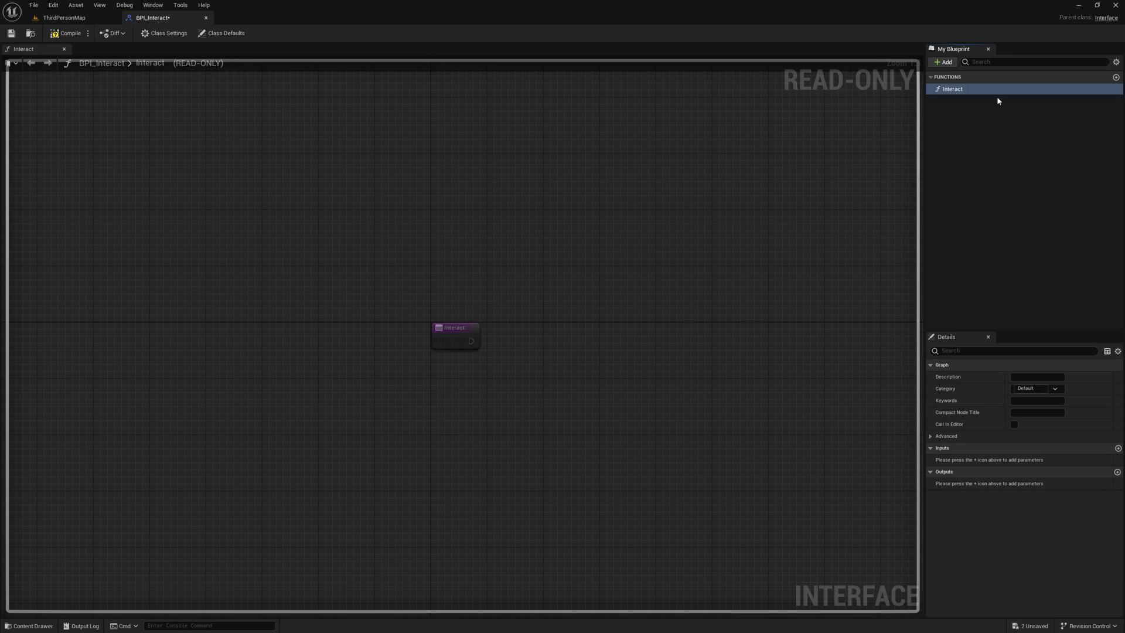
{"action": "left_click", "coordinate": [55, 35]}
{"action": "left_click", "coordinate": [11, 34]}
{"action": "left_click", "coordinate": [206, 18]}
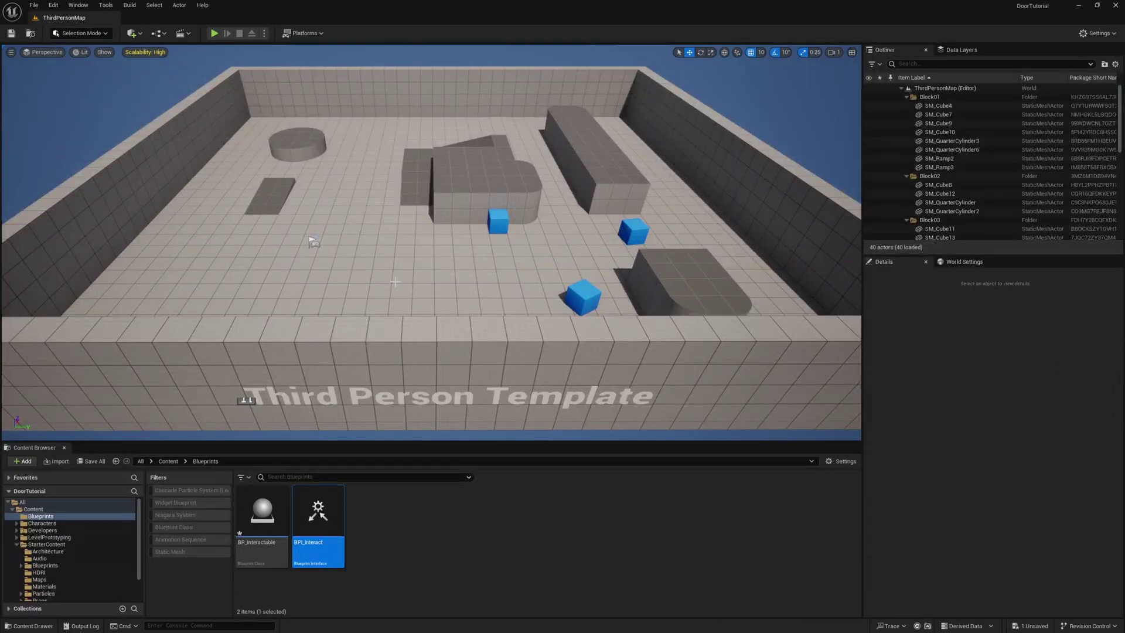
{"action": "left_click", "coordinate": [498, 221]}
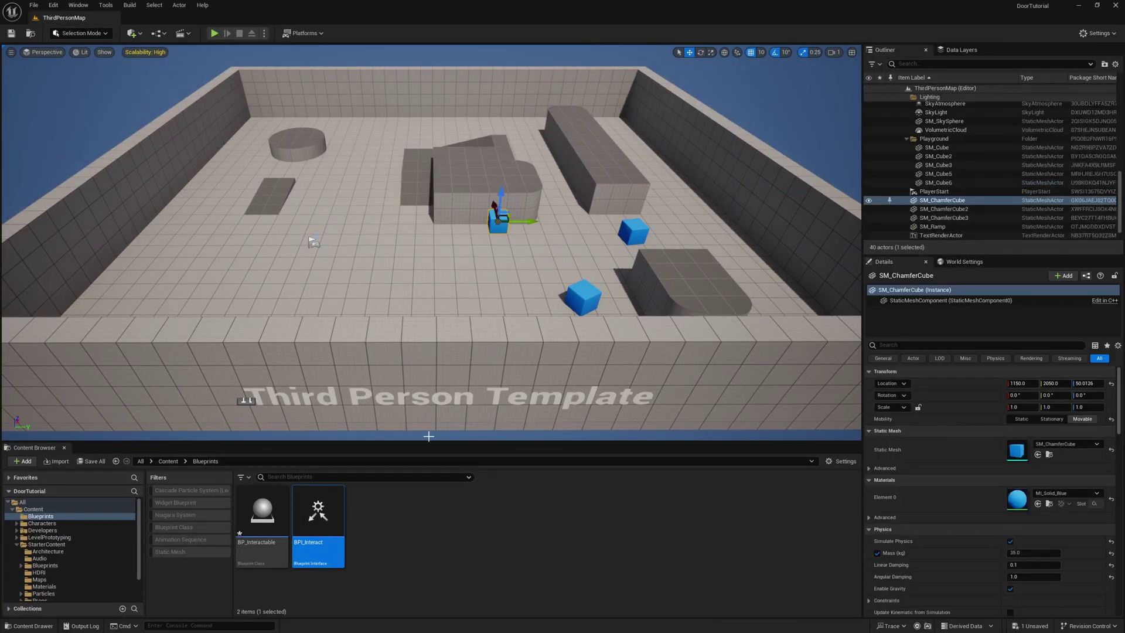
{"action": "left_click", "coordinate": [512, 551]}
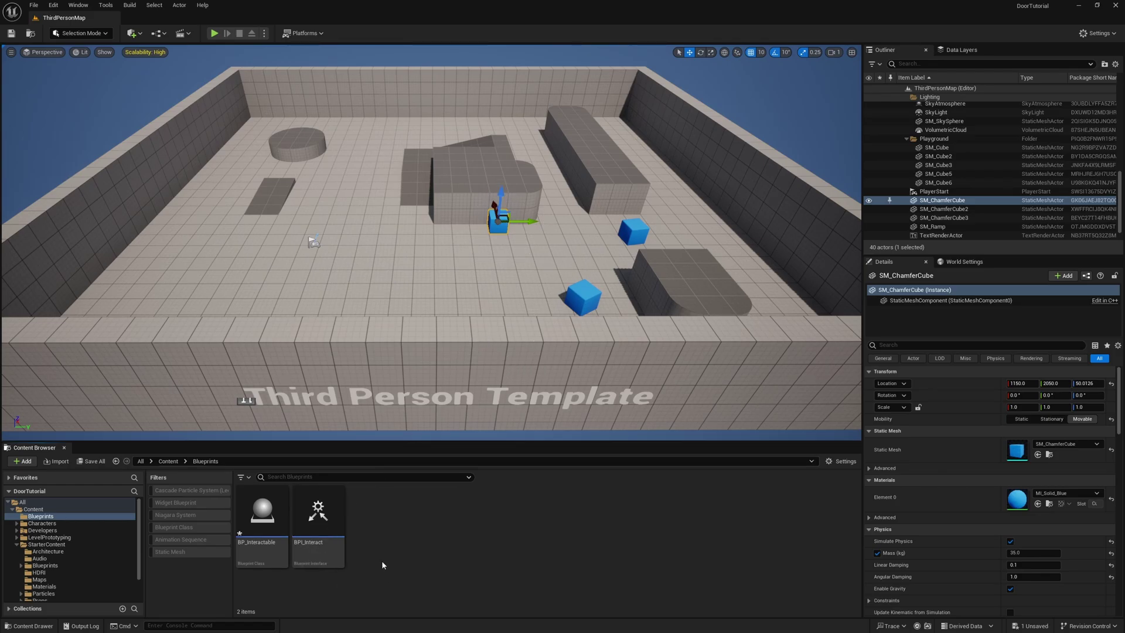
{"action": "left_click", "coordinate": [314, 558]}
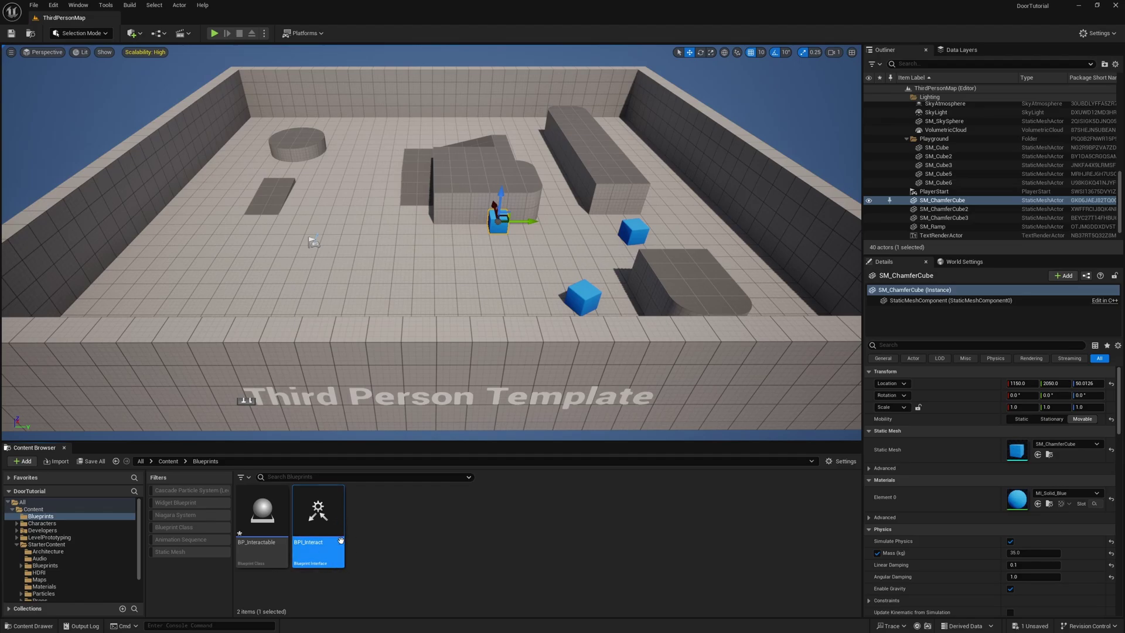